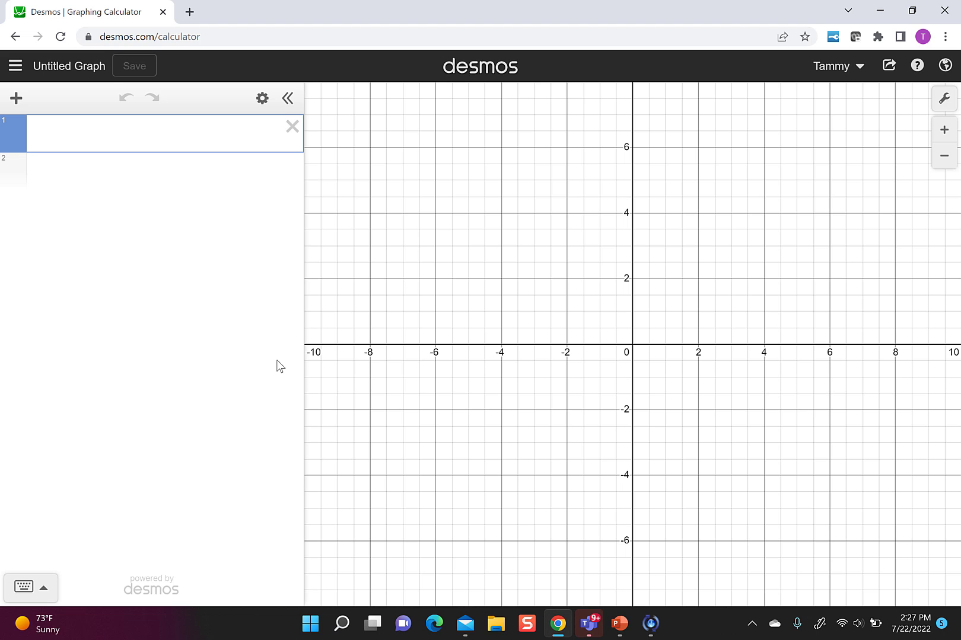
# Enter √164 in expression 1 with the keypad's square-root key, giving 12.8062484749.
pyautogui.click(45, 586)
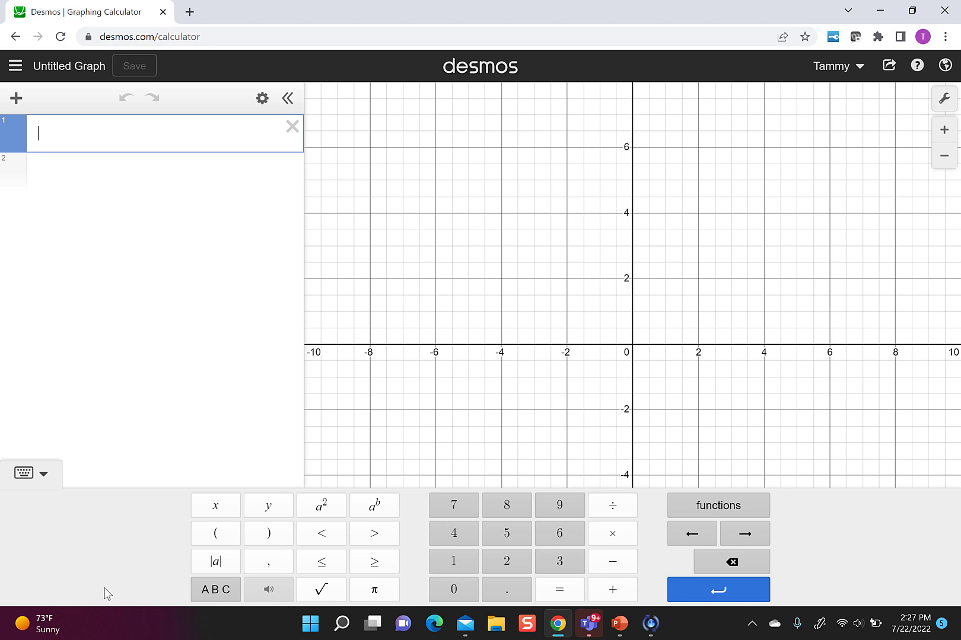
pyautogui.click(331, 600)
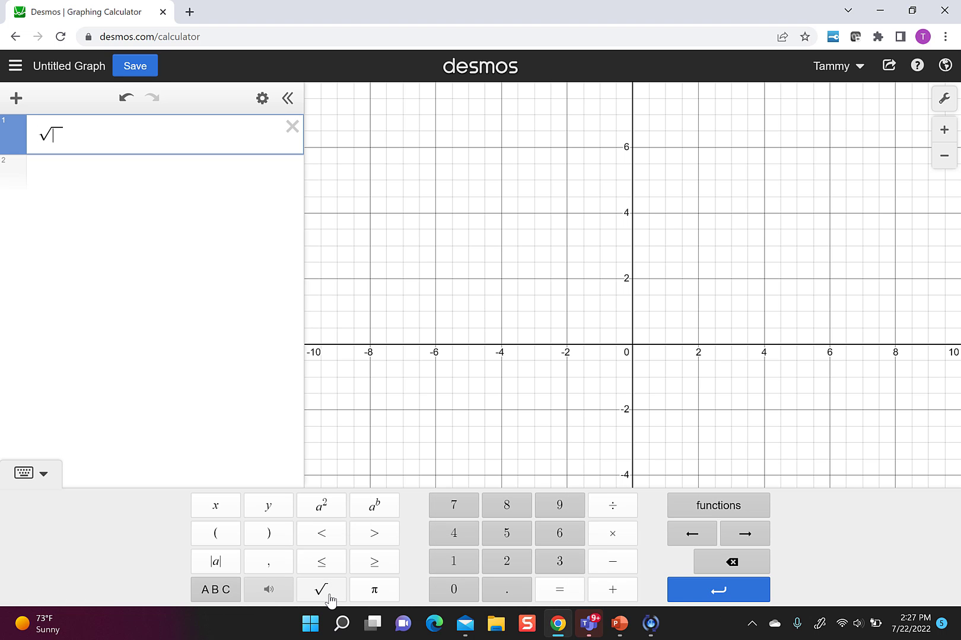
pyautogui.write('164')
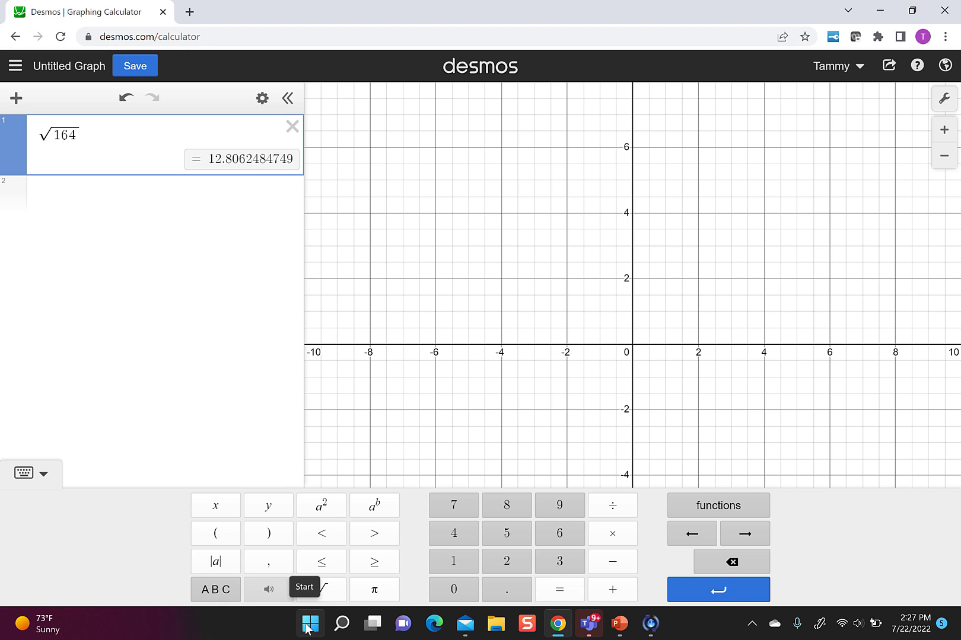
# Type sqrt164 in row 2 so it also evaluates to 12.8062484749.
pyautogui.click(102, 200)
pyautogui.write('sqrt')
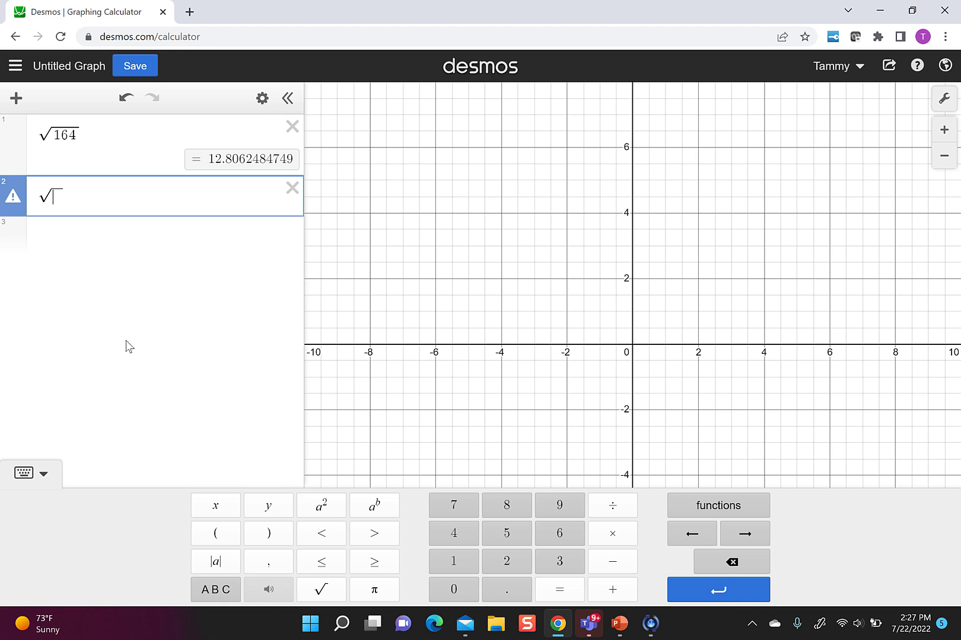
pyautogui.write('164')
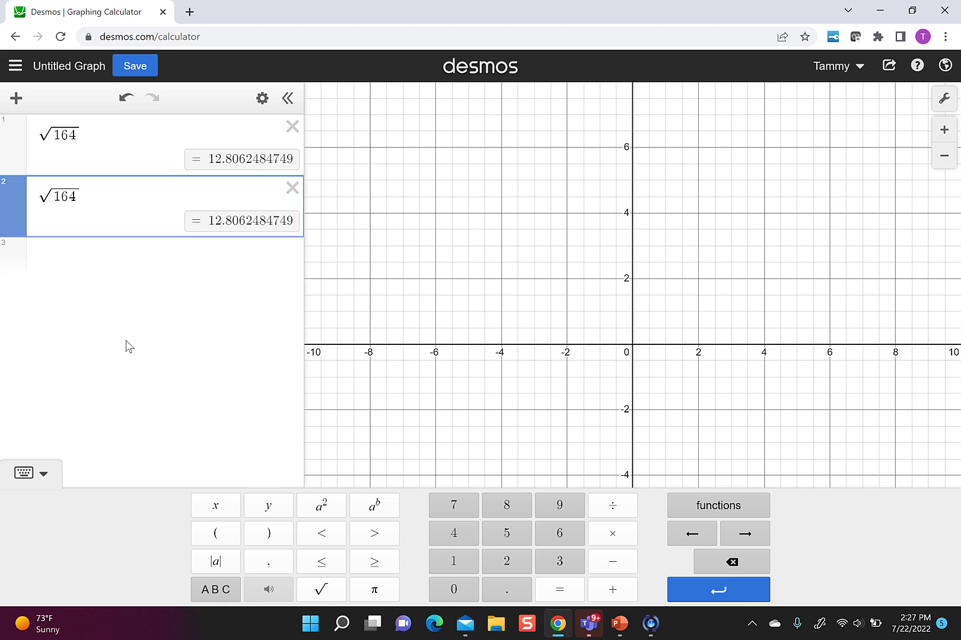
pyautogui.click(126, 261)
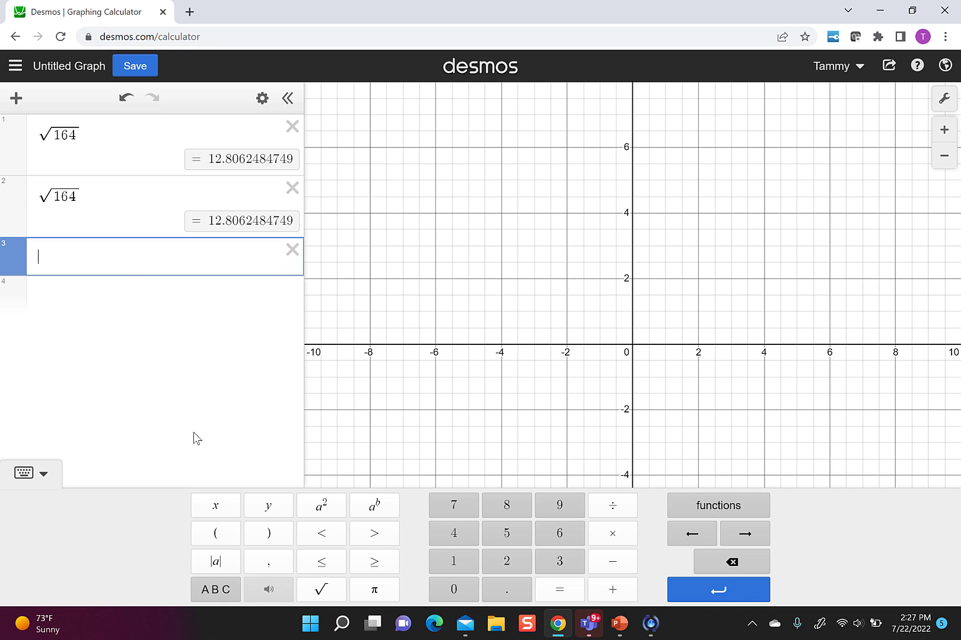
# Enter 164^(1/2) in row 3 and 164 raised to 1/4 in row 4.
pyautogui.write('164')
pyautogui.write('^(')
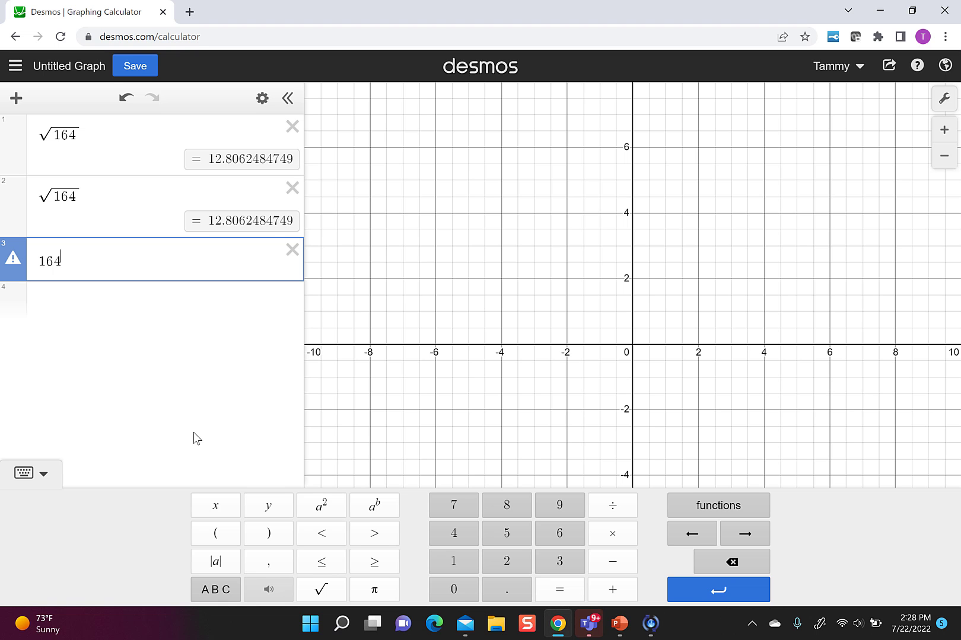
pyautogui.write('1/2')
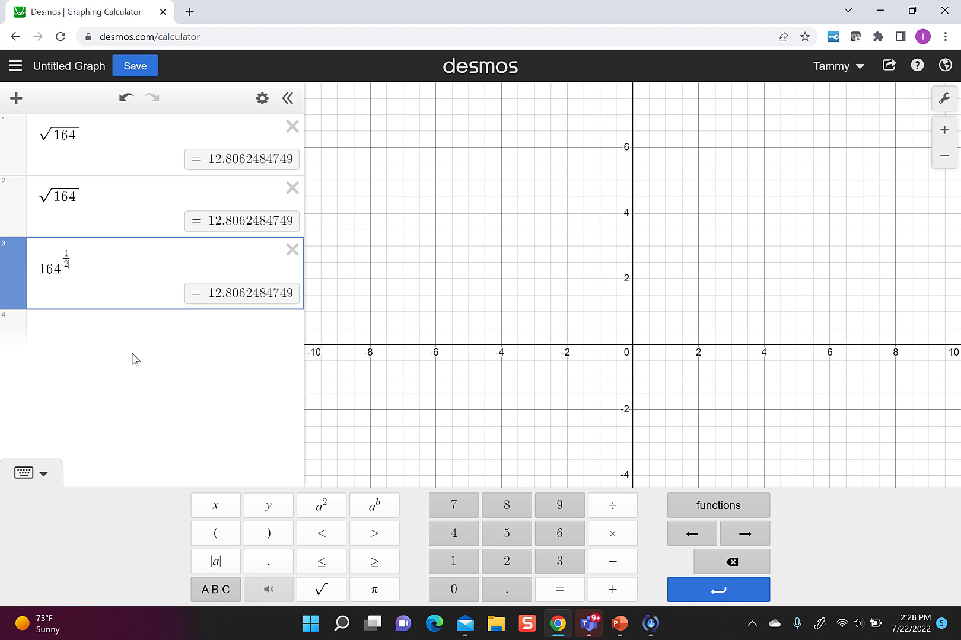
pyautogui.click(140, 335)
pyautogui.write('164')
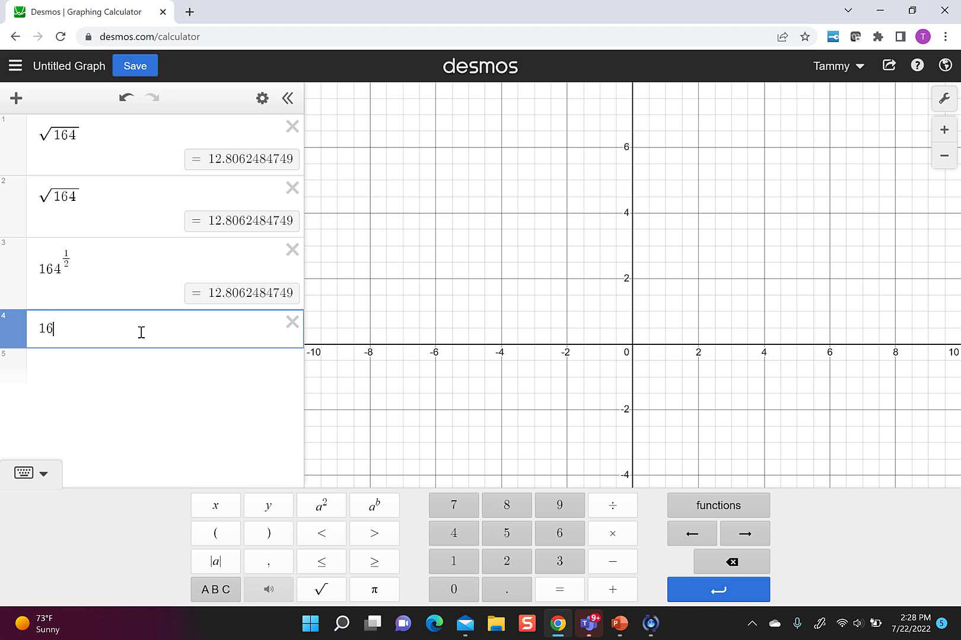
pyautogui.click(368, 511)
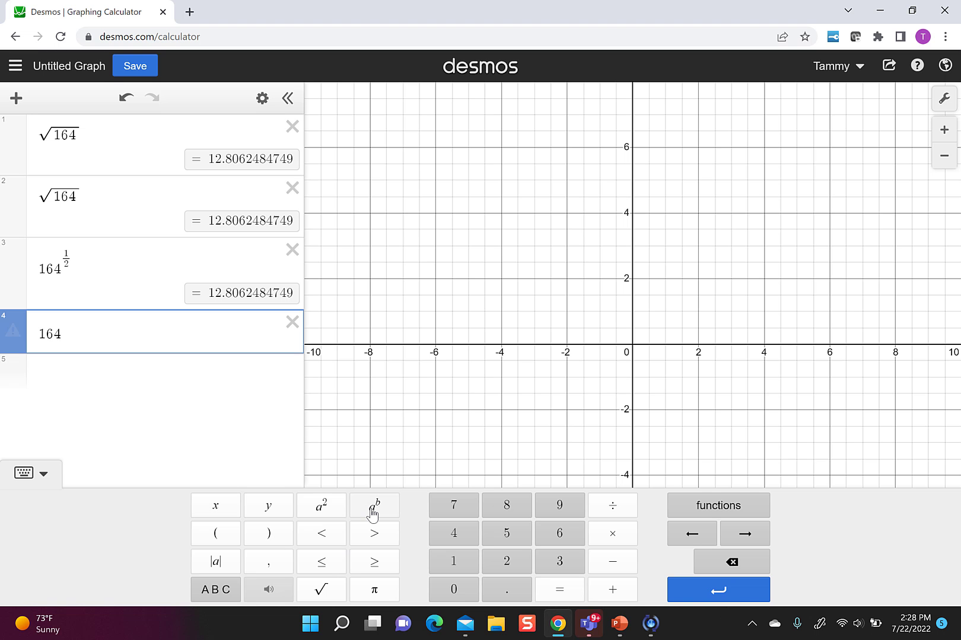
pyautogui.write('1/4')
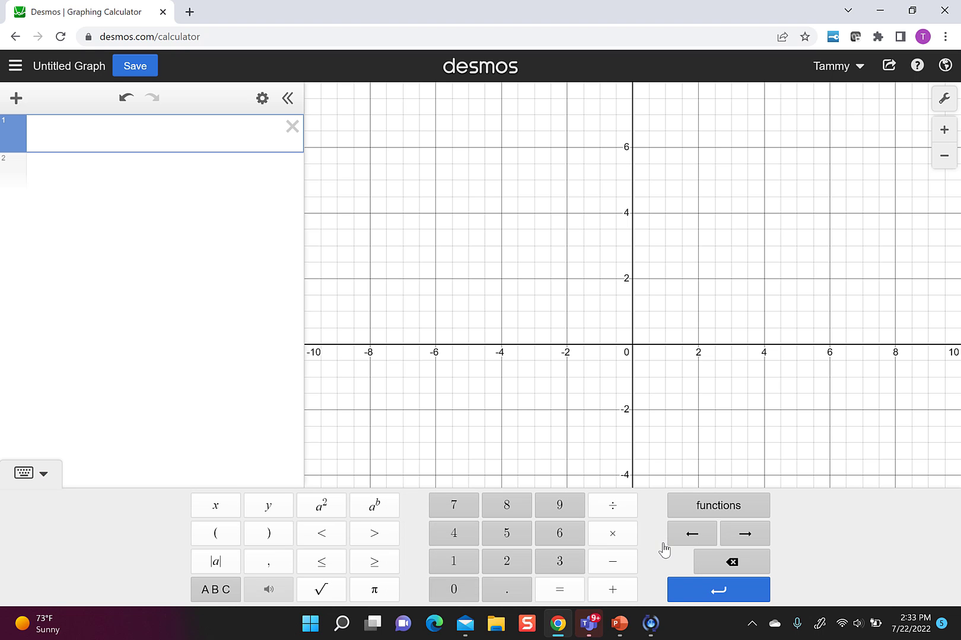
# Insert the cube root of 64 in expression 1, giving 4.
pyautogui.click(732, 507)
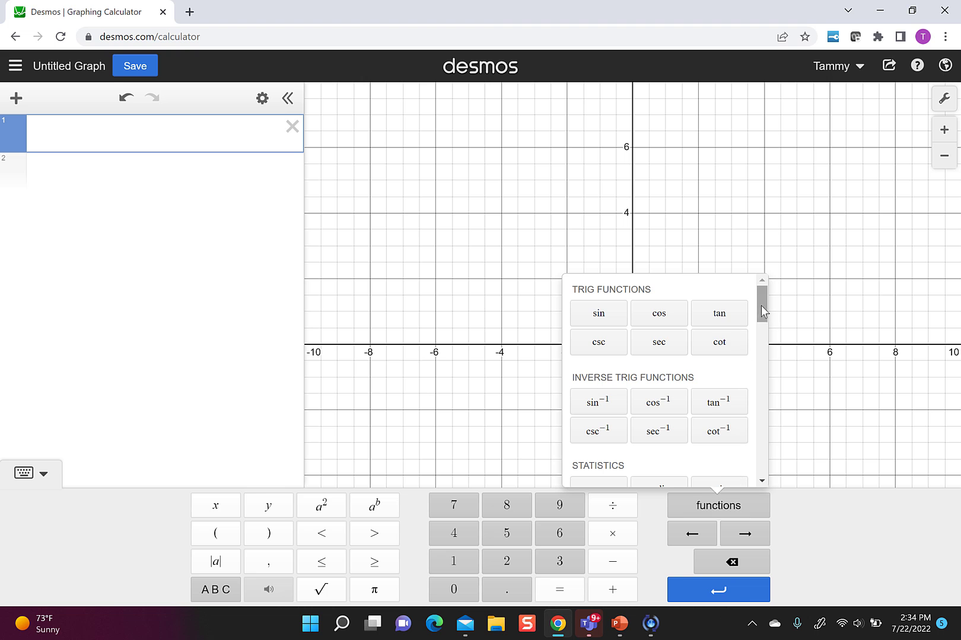
pyautogui.moveTo(761, 309); pyautogui.dragTo(760, 469)
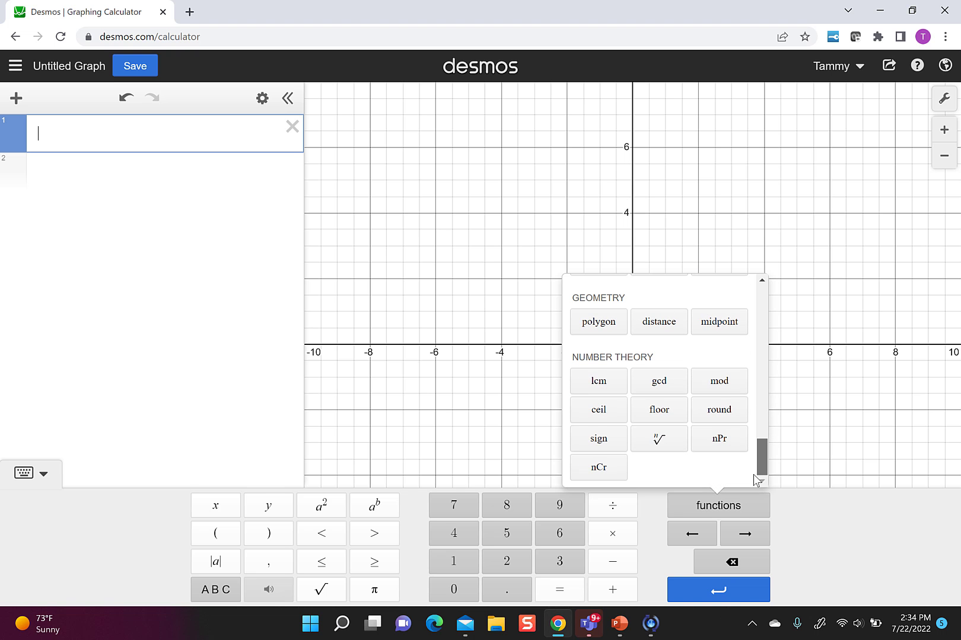
pyautogui.click(659, 441)
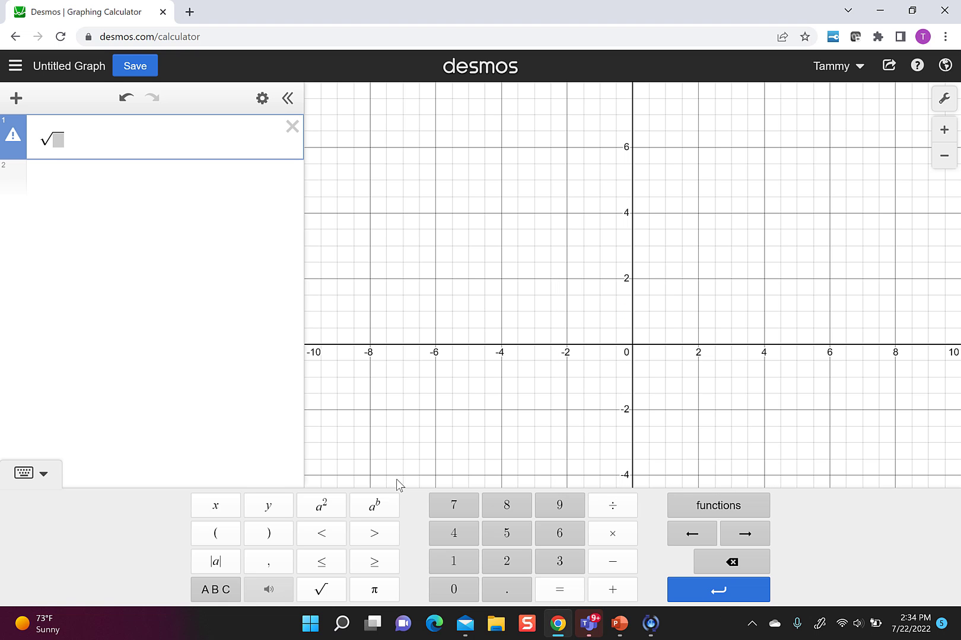
pyautogui.write('3')
pyautogui.press('Right')
pyautogui.write('64')
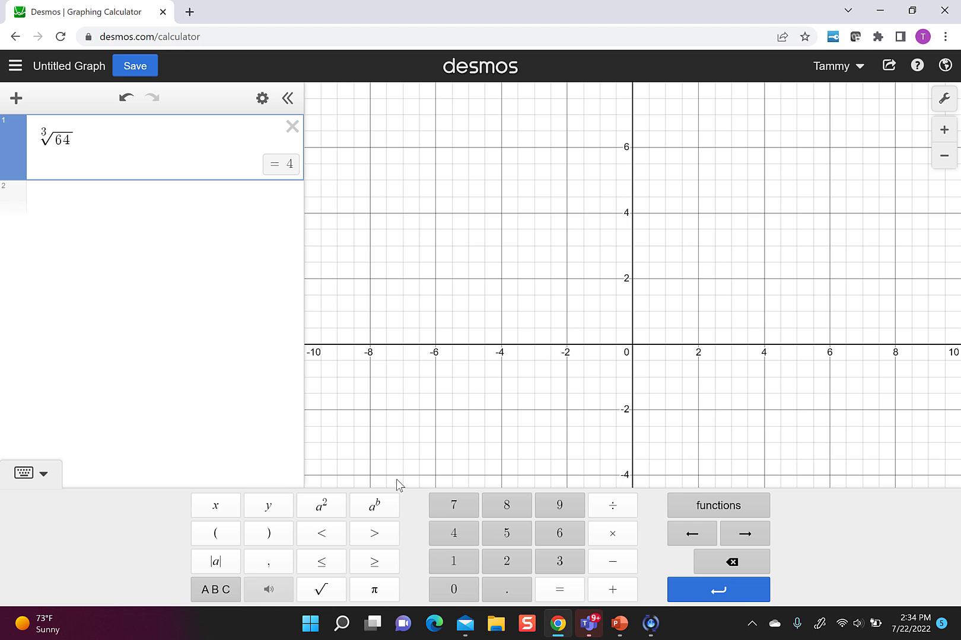
pyautogui.press('Return')
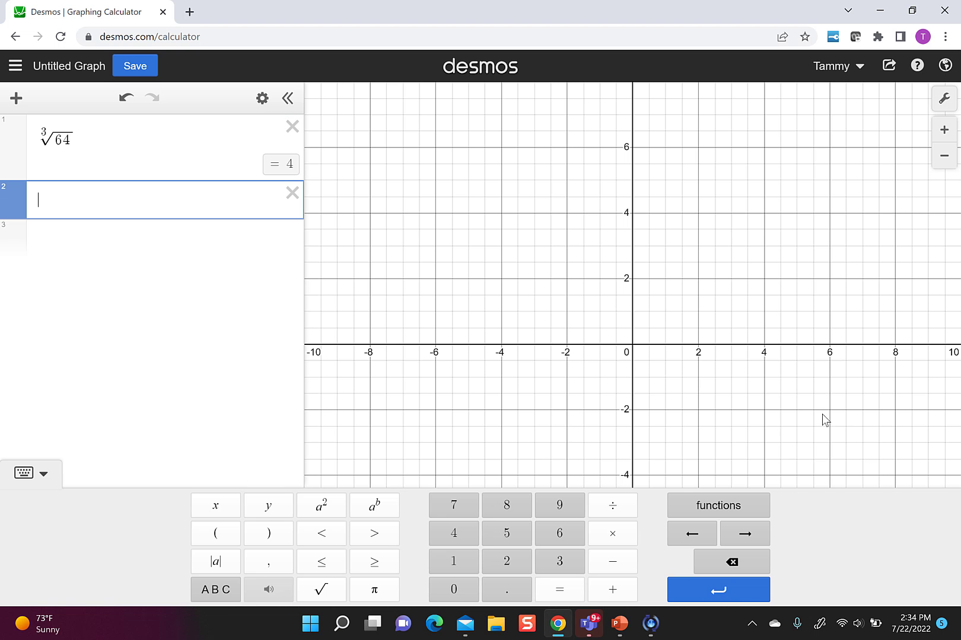
# Add the cube root of 729 (= 9) in row 2, then type 64^1/3 in a new row.
pyautogui.click(719, 509)
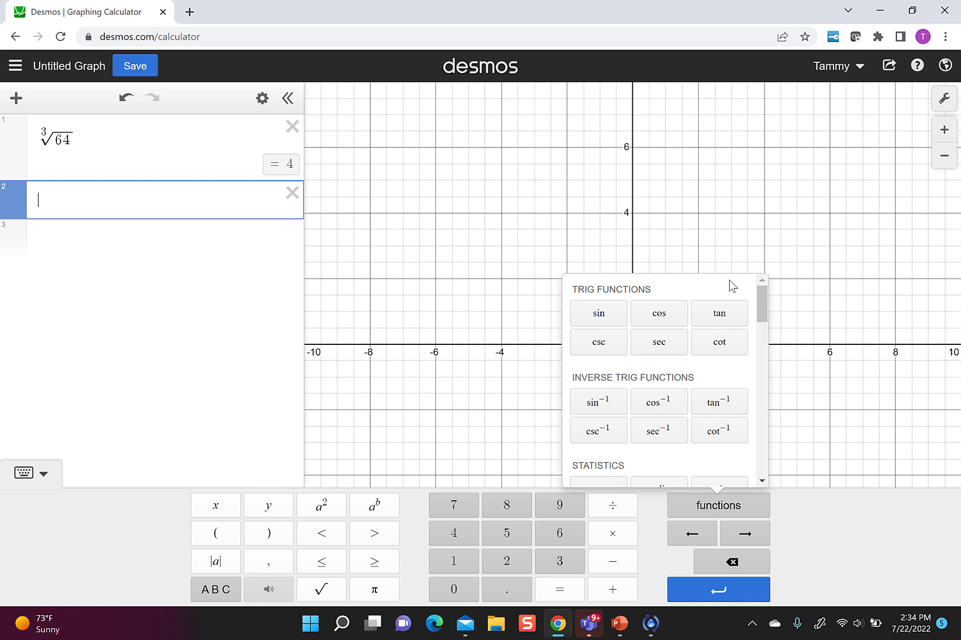
pyautogui.moveTo(764, 304); pyautogui.dragTo(782, 482)
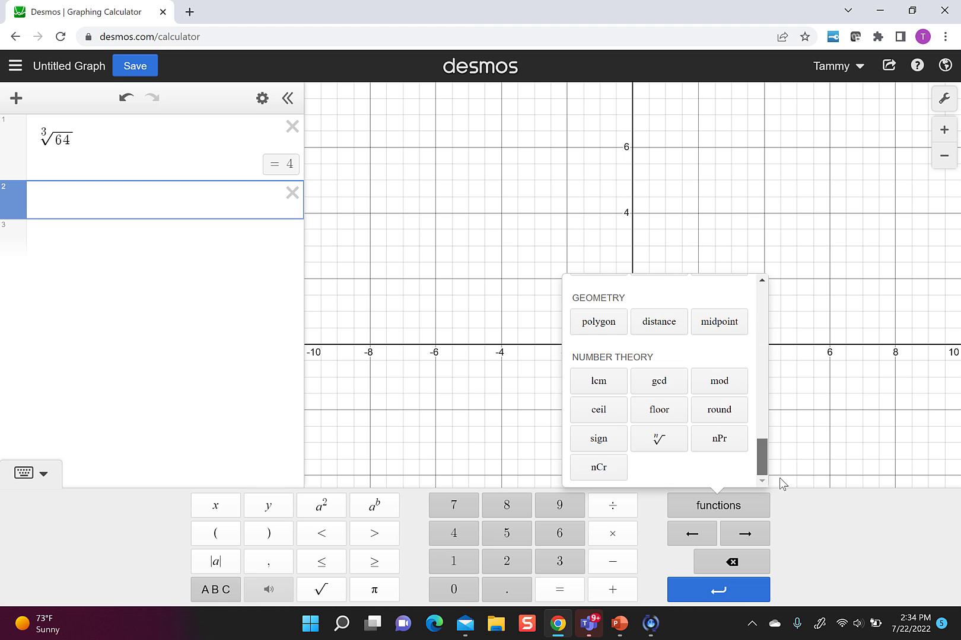
pyautogui.click(668, 444)
pyautogui.write('3√')
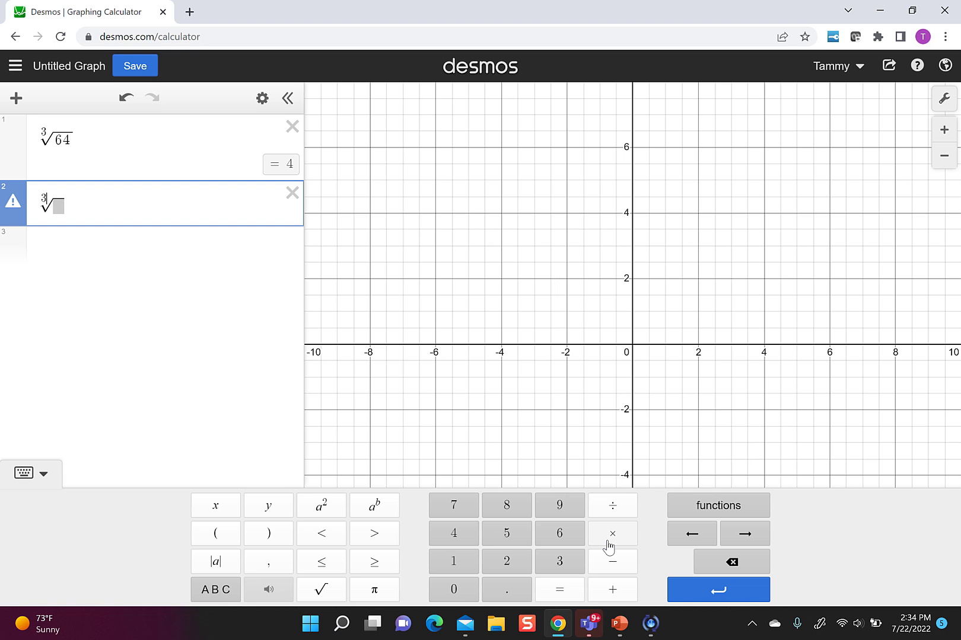
pyautogui.press('Right')
pyautogui.write('729')
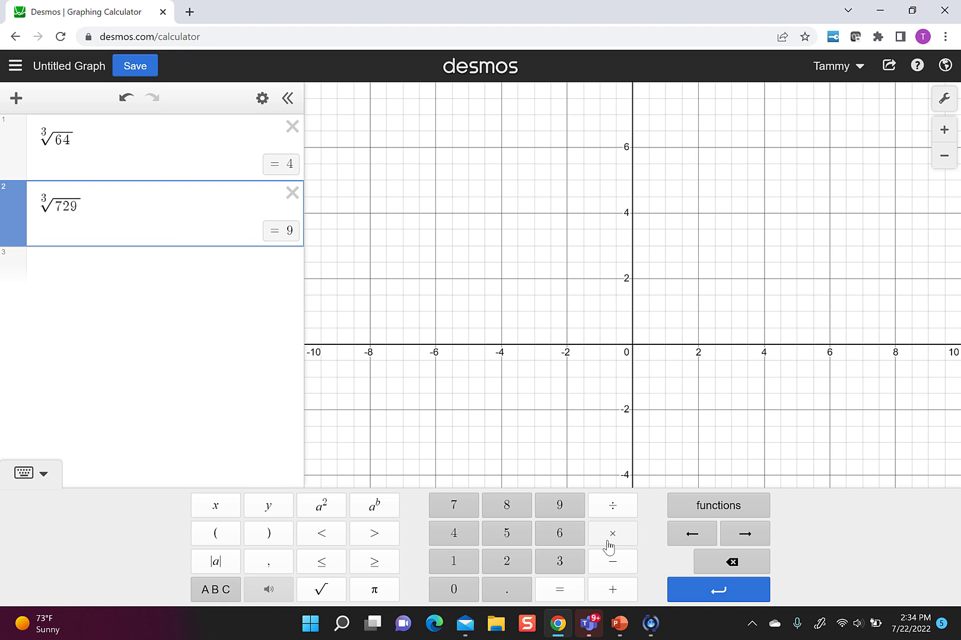
pyautogui.click(197, 283)
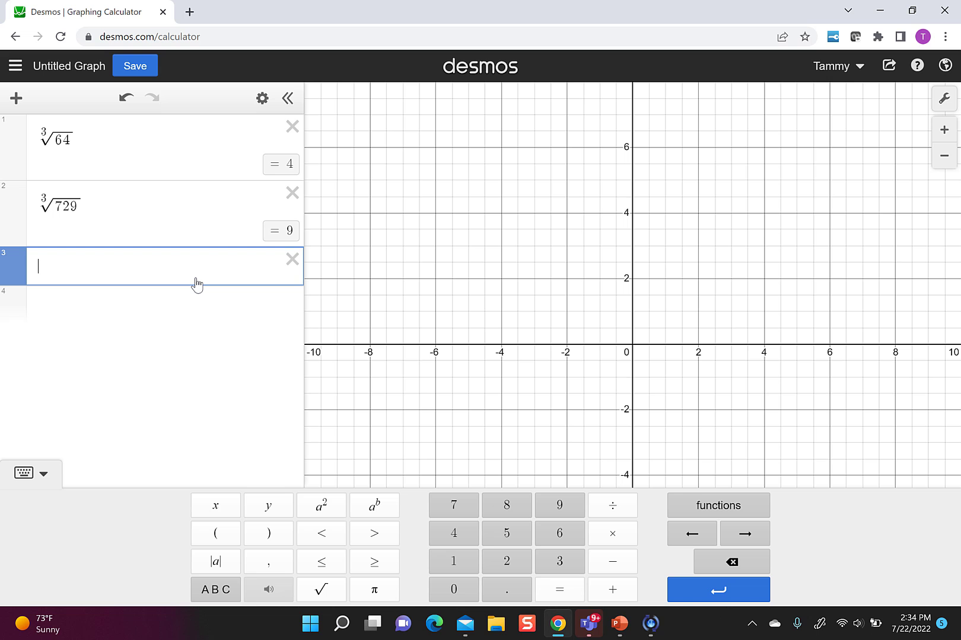
pyautogui.write('64^1/')
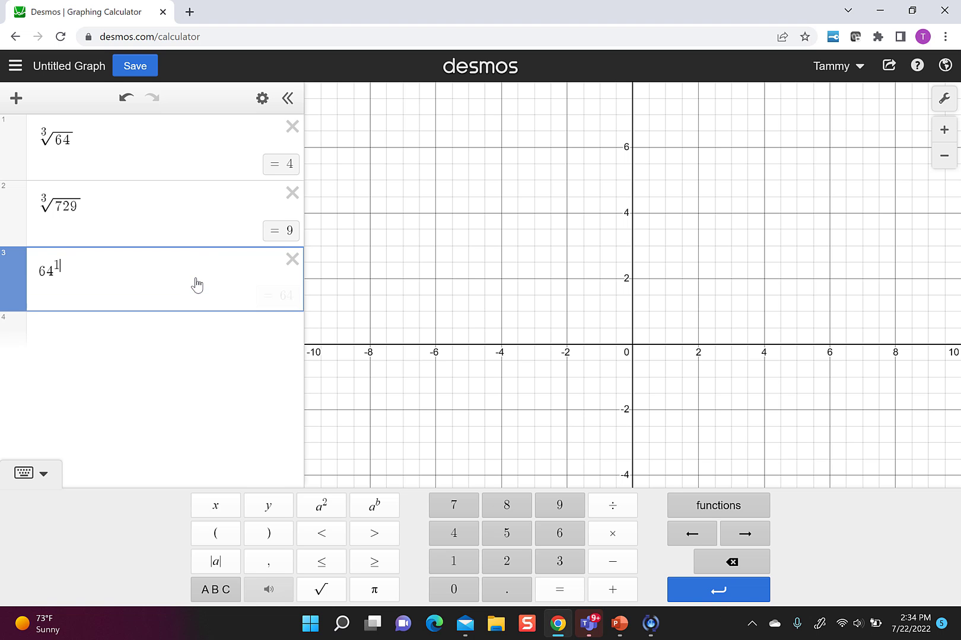
pyautogui.write('3')
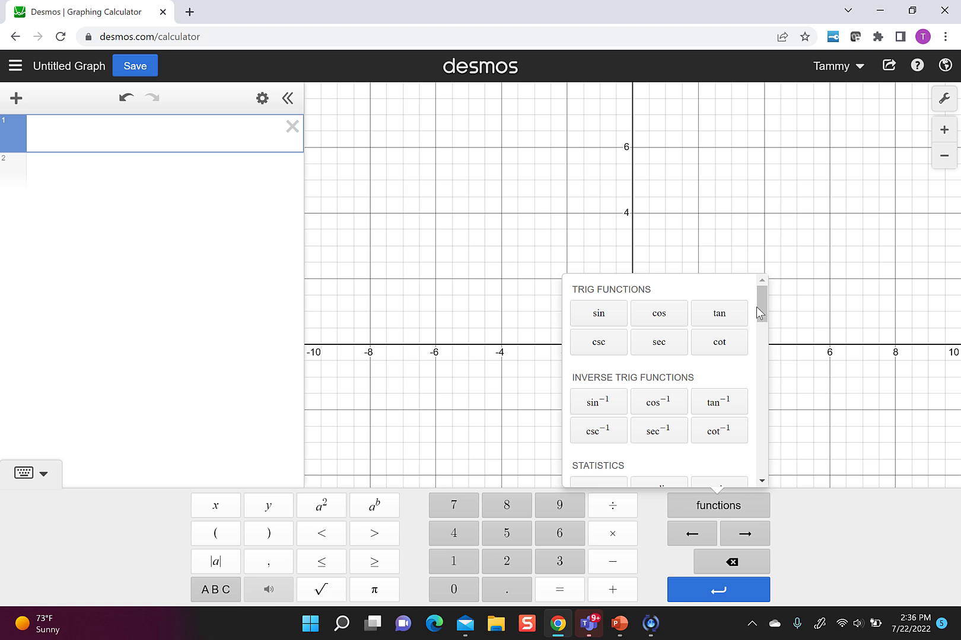
# Enter the fifth root of 32 (= 2), then type 2401^1/4 on the next line.
pyautogui.moveTo(759, 313); pyautogui.dragTo(786, 477)
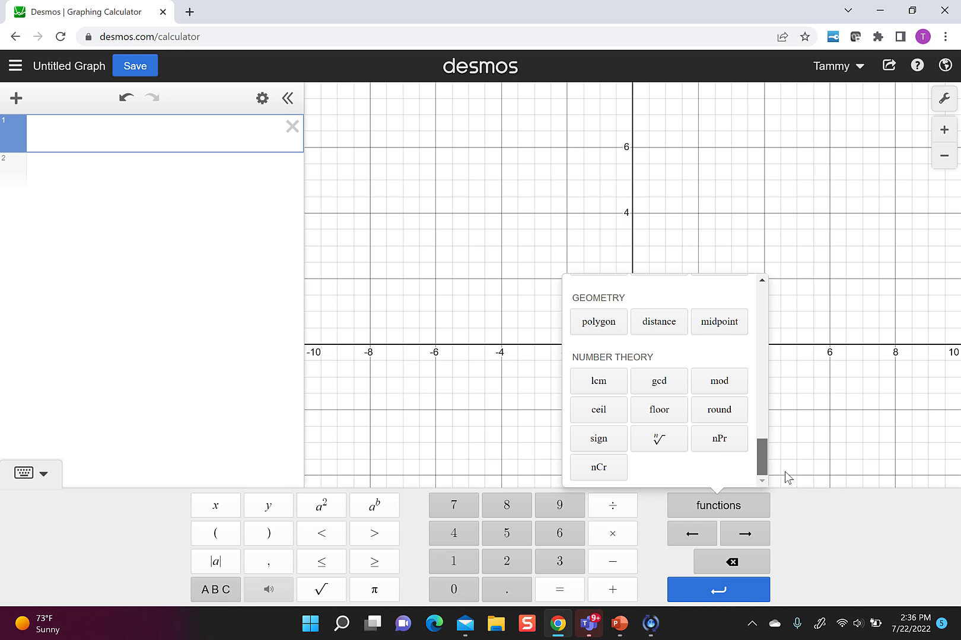
pyautogui.click(661, 442)
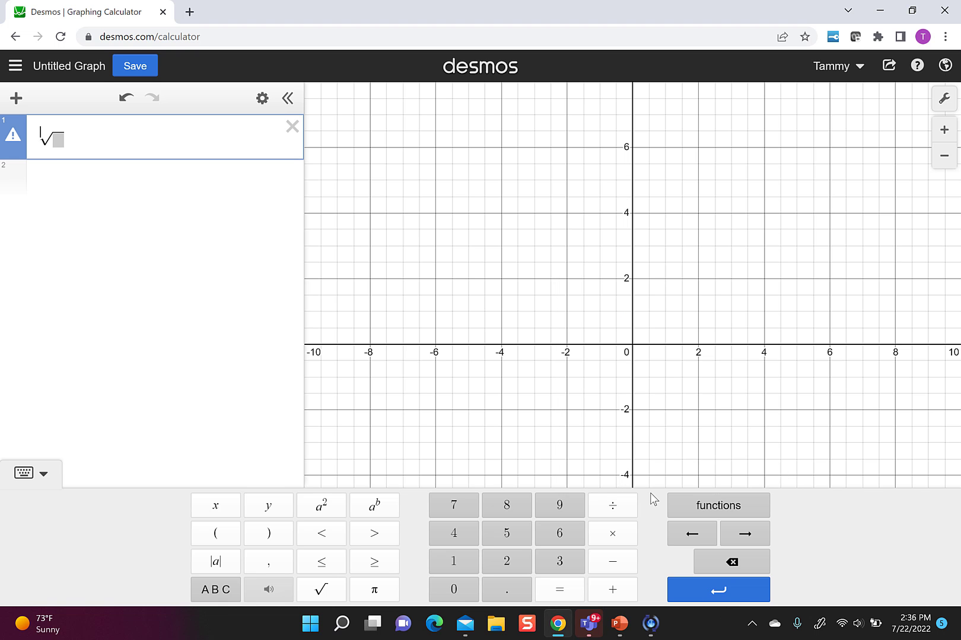
pyautogui.write('5')
pyautogui.press('Right')
pyautogui.write('32')
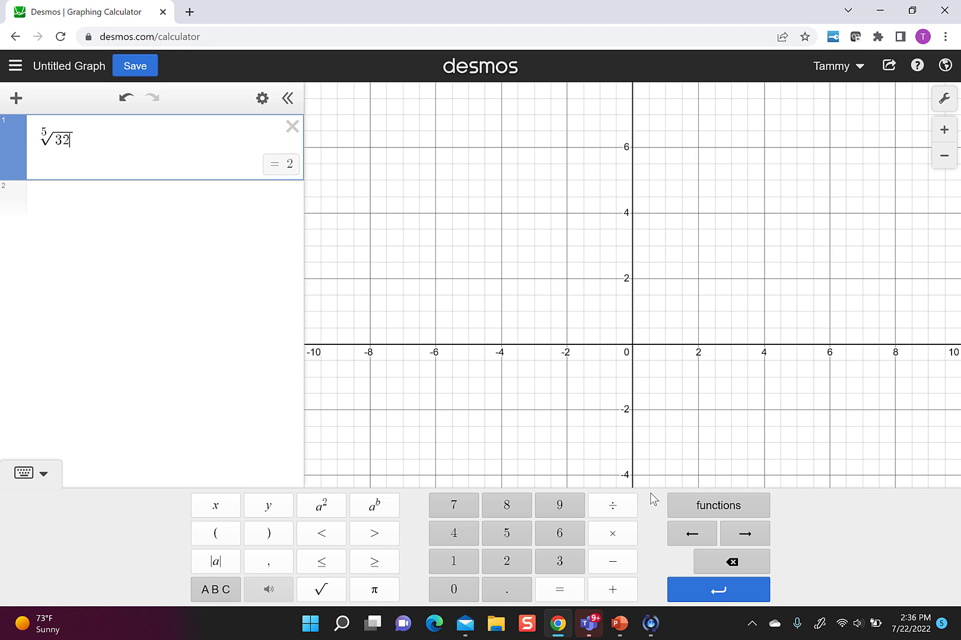
pyautogui.press('Return')
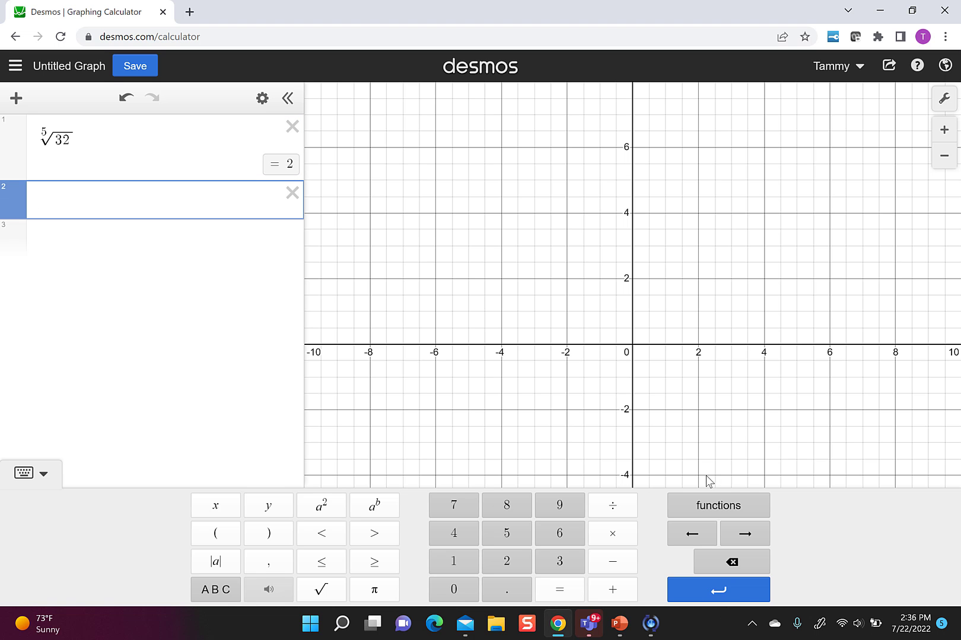
pyautogui.write('2401^1')
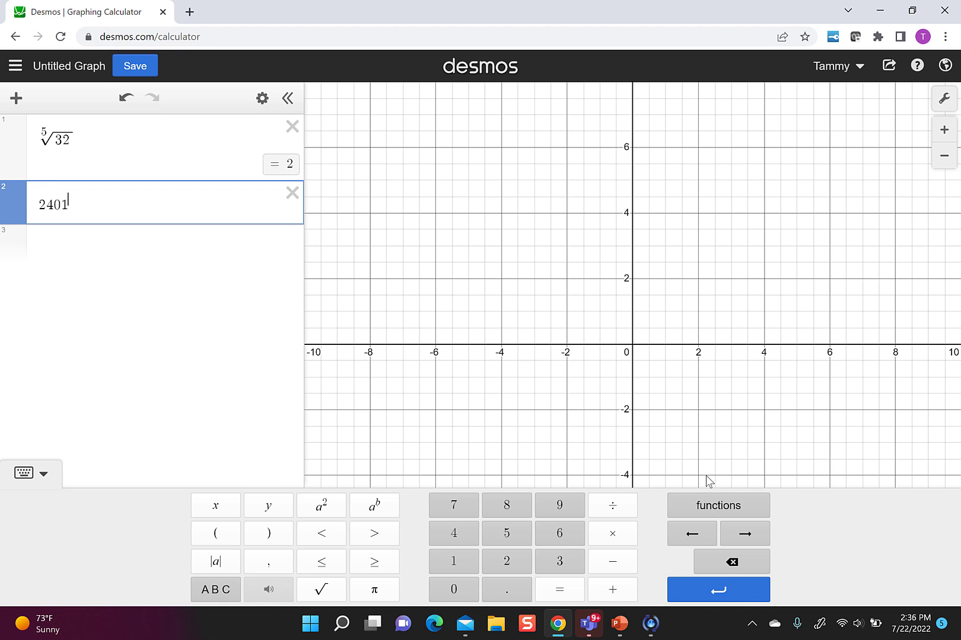
pyautogui.write('/4')
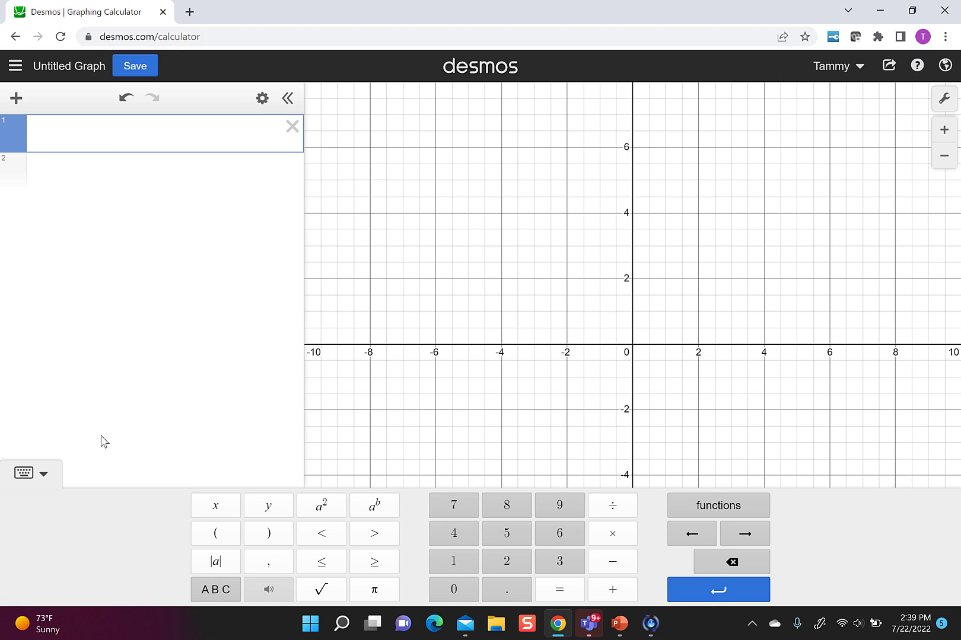
# Enter 3/2+2/3 and toggle its result from 2.16666666667, finishing on the fraction 13/6.
pyautogui.write('3/2')
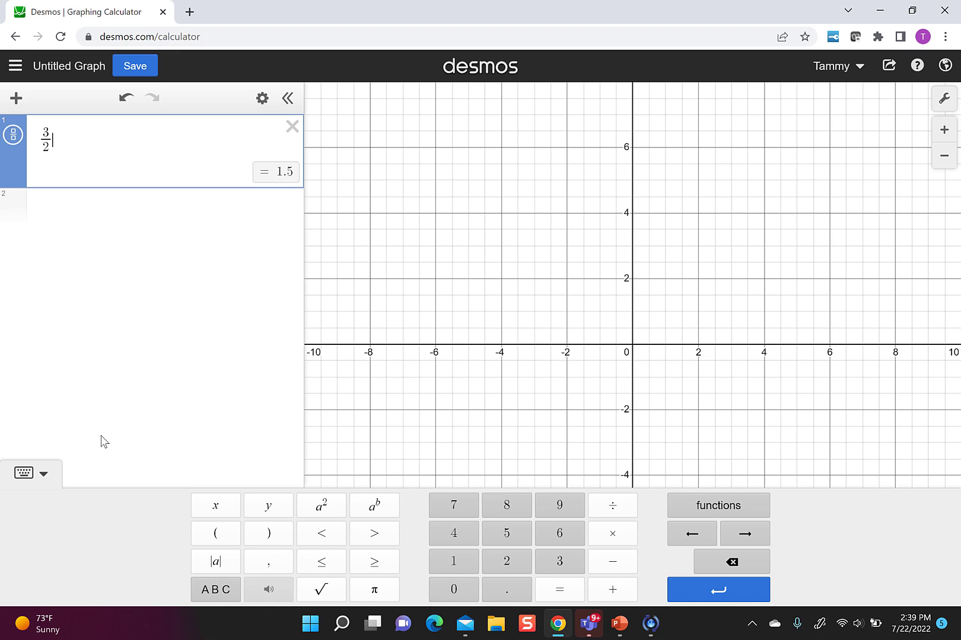
pyautogui.write('+2/3')
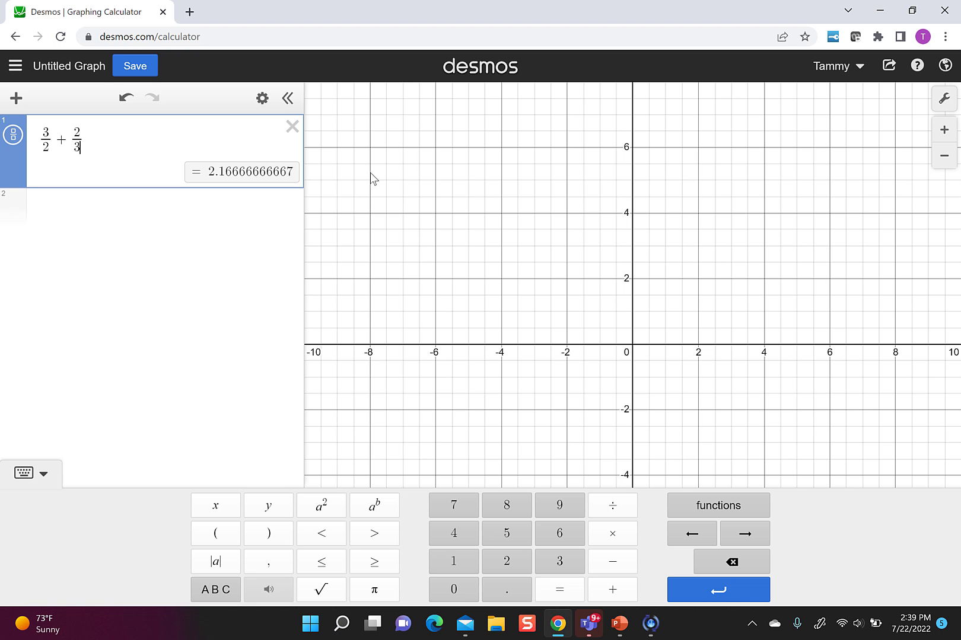
pyautogui.click(14, 136)
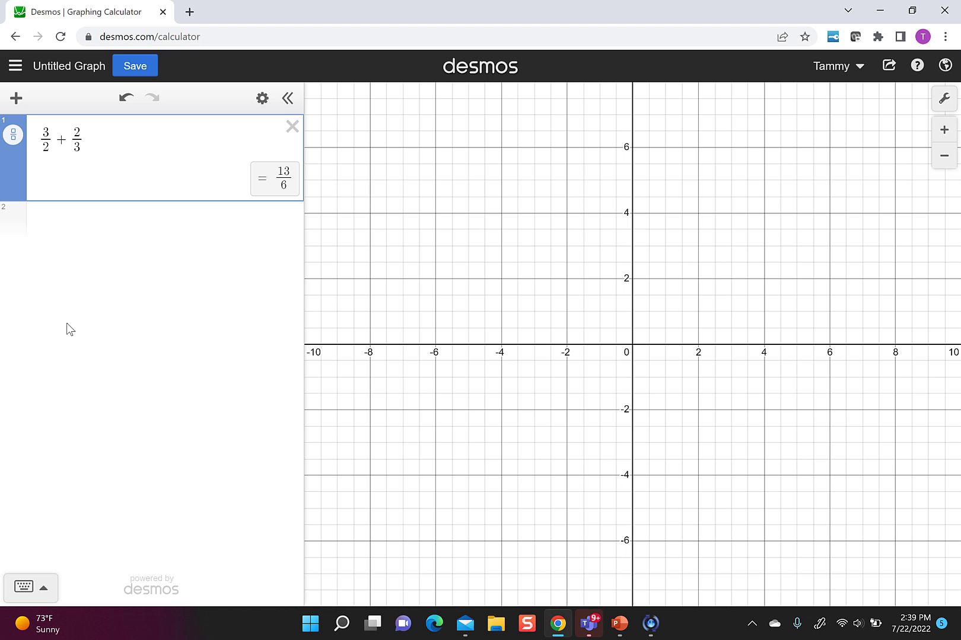
pyautogui.click(14, 138)
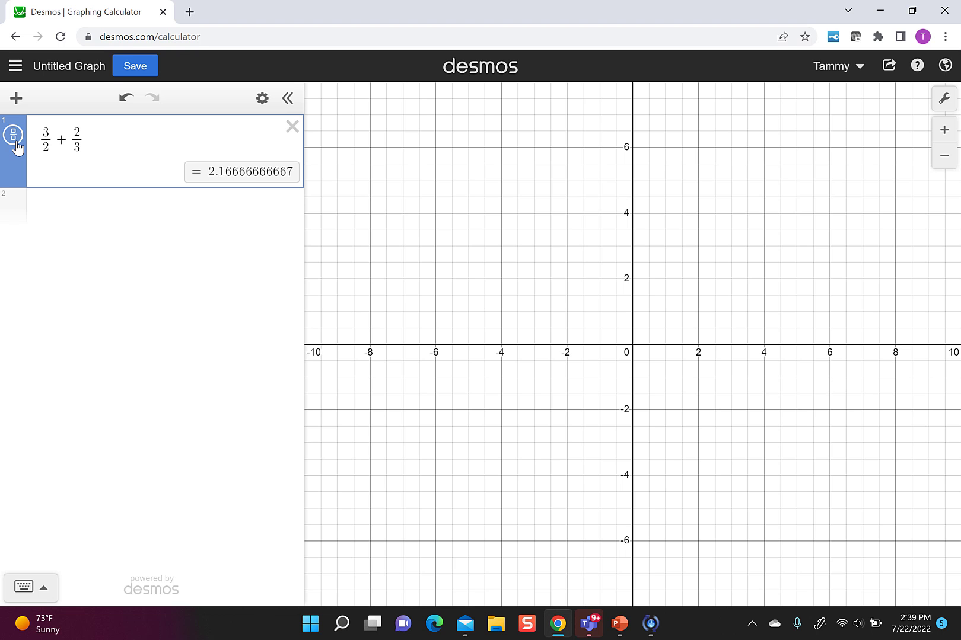
pyautogui.click(15, 136)
pyautogui.click(14, 138)
pyautogui.click(14, 137)
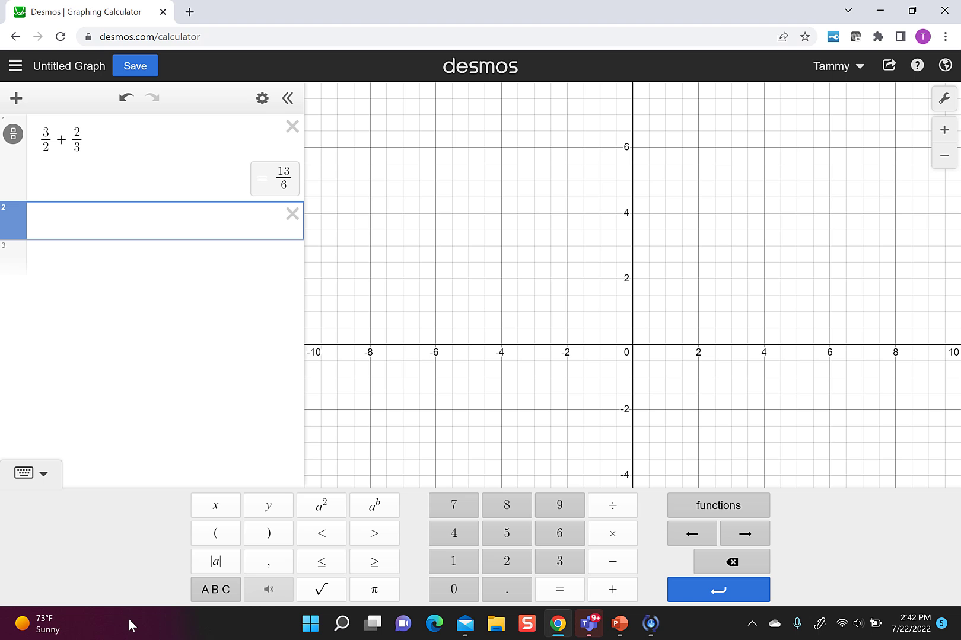
# Enter 4/5 − 2/3 on line 2 and display its result as the fraction 2/15.
pyautogui.write('4/5')
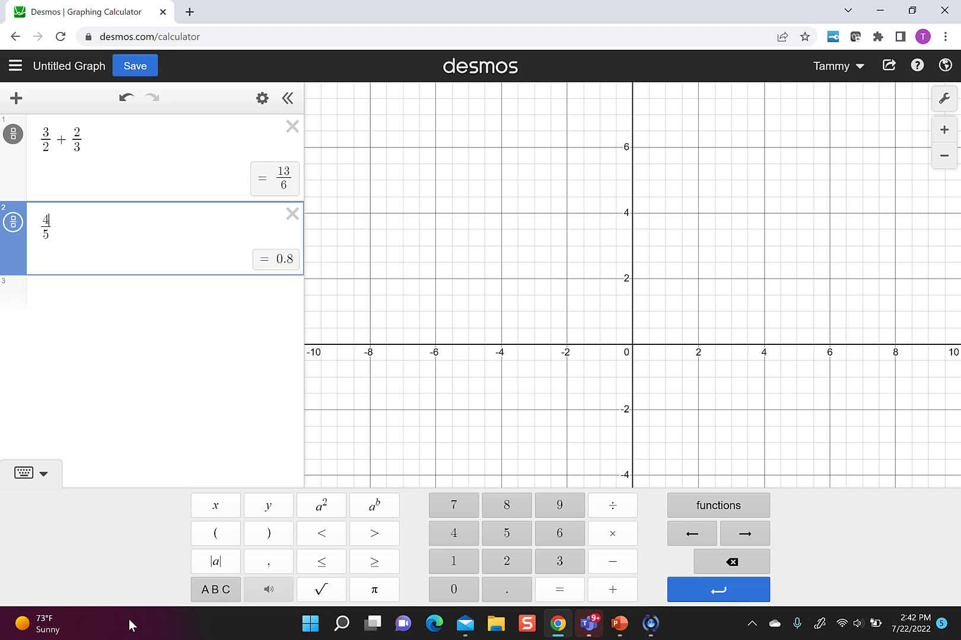
pyautogui.press('Right')
pyautogui.write('-2/3')
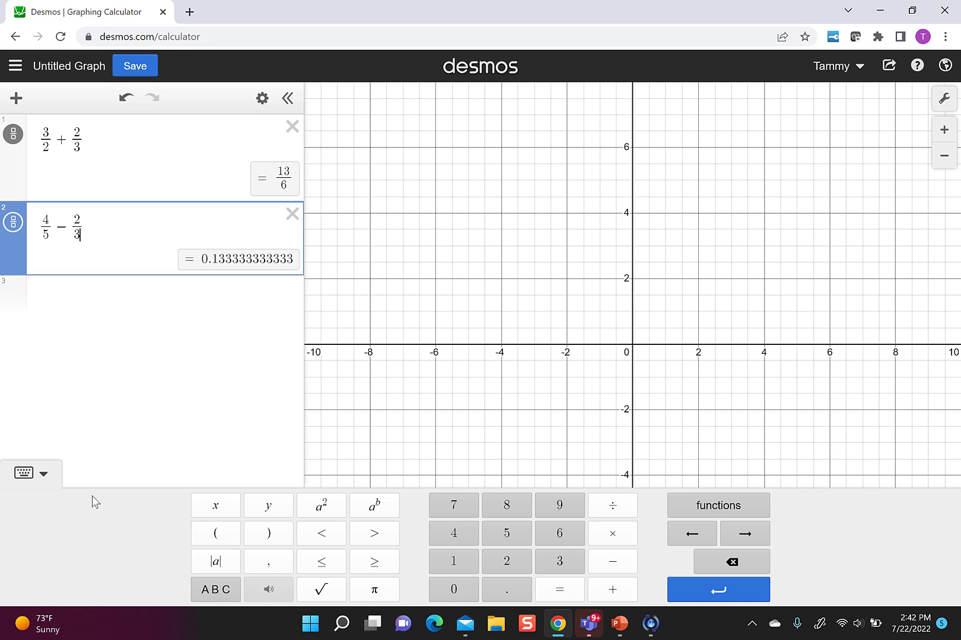
pyautogui.click(18, 225)
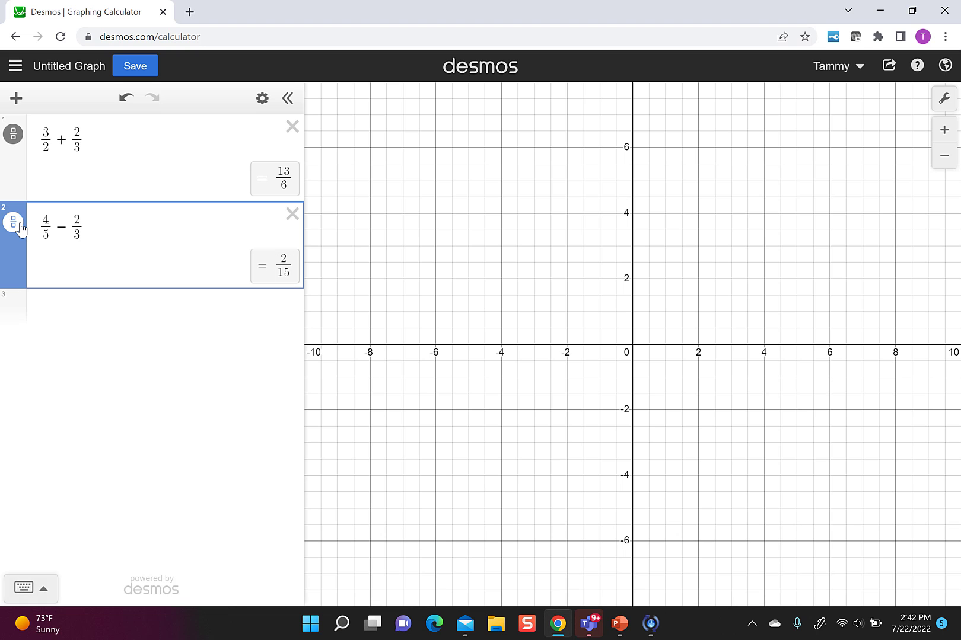